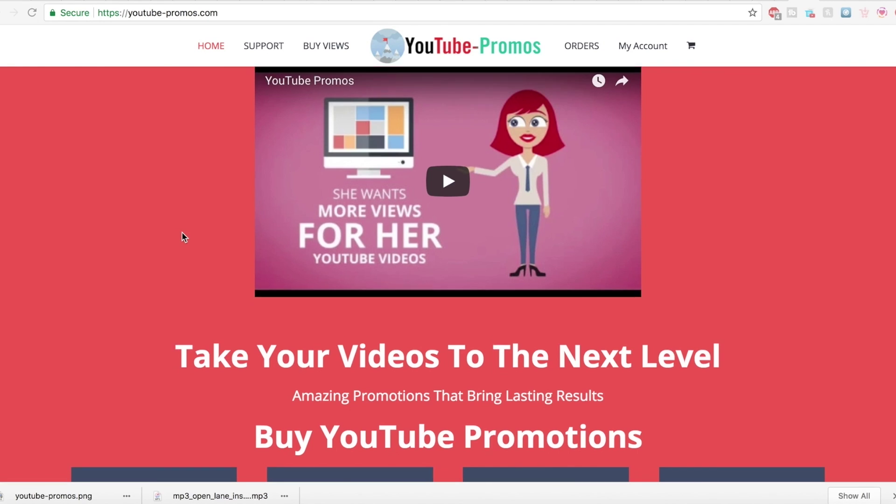
# Scroll down the YouTube-Promos shop and open the Trending Video promotion's product details page.
pyautogui.scroll(-5, 182, 237)
pyautogui.scroll(-8, 182, 236)
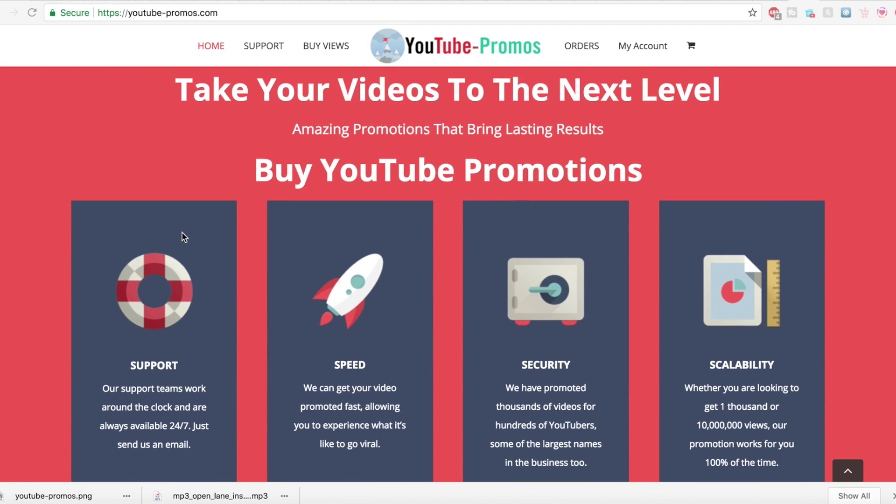
pyautogui.scroll(-10, 183, 235)
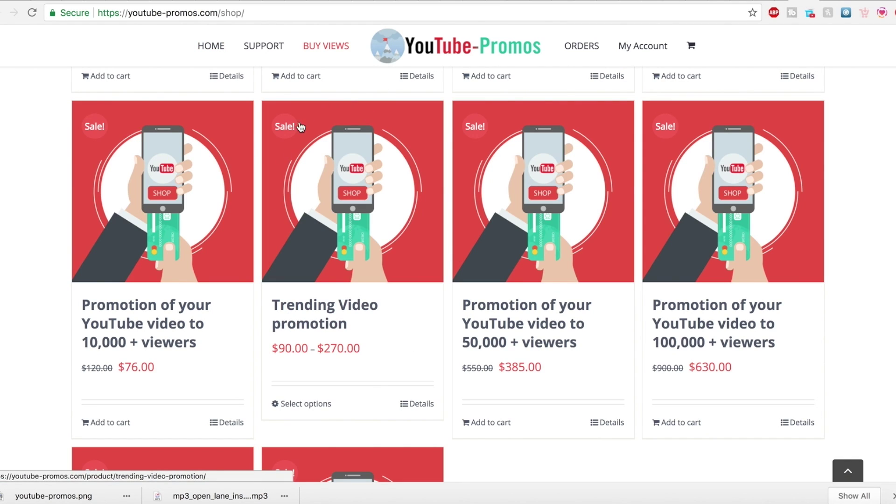
pyautogui.click(411, 404)
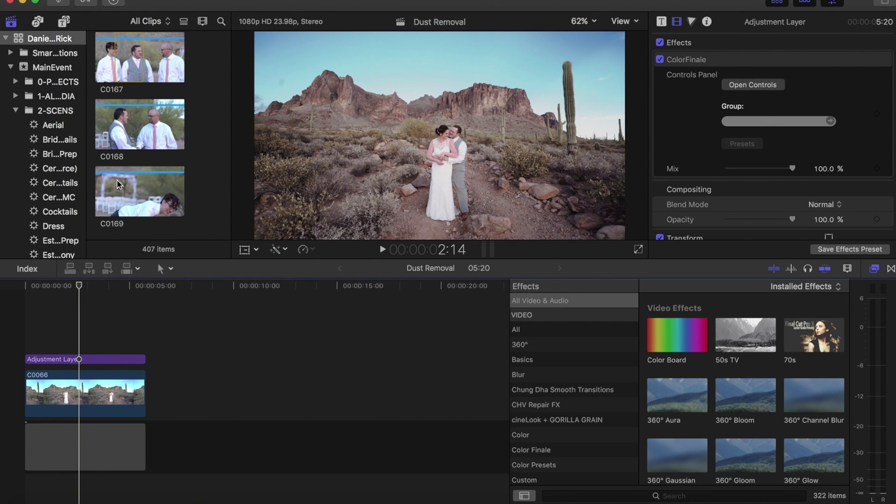
pyautogui.click(115, 167)
pyautogui.scroll(15, 115, 167)
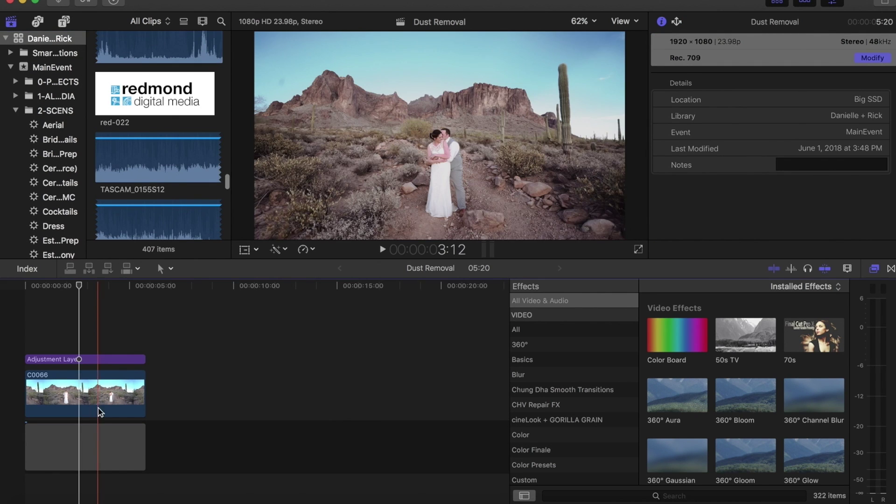
pyautogui.click(78, 294)
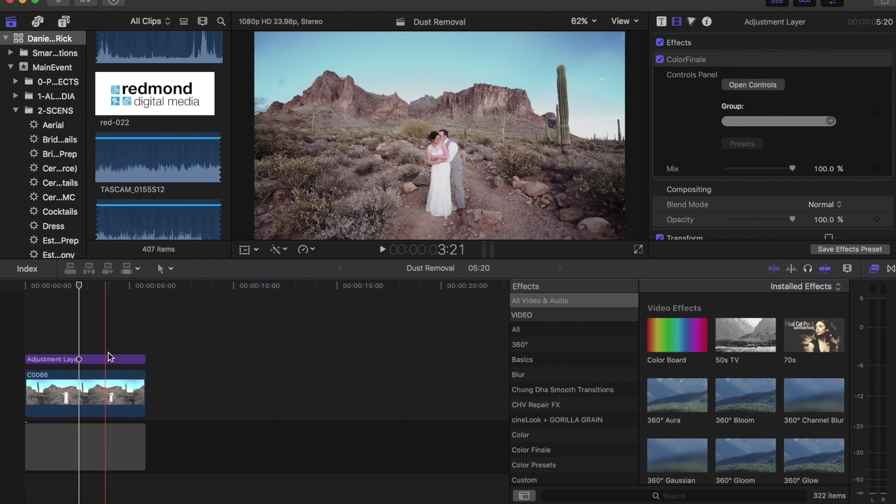
pyautogui.click(123, 360)
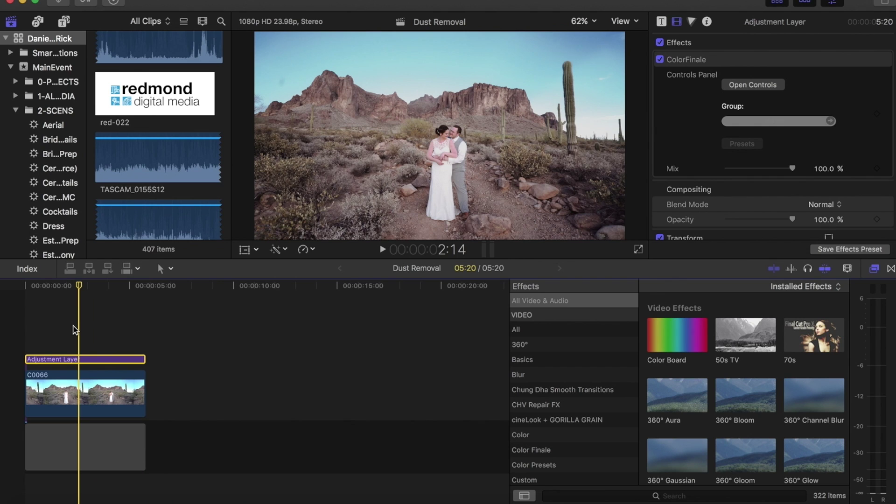
pyautogui.click(69, 399)
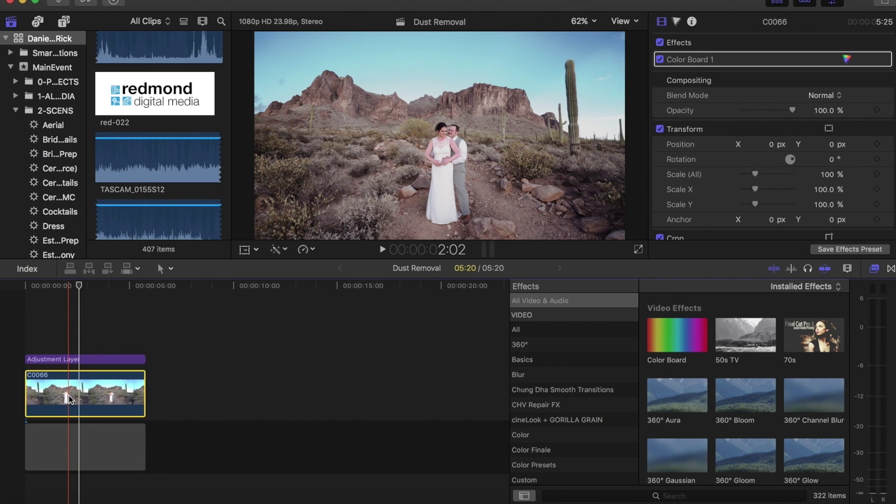
# Connect a copy of C0066 above the storyline, move the Adjustment Layer above it, and align the copy to 0:00.
pyautogui.hotkey('alt', 'v')
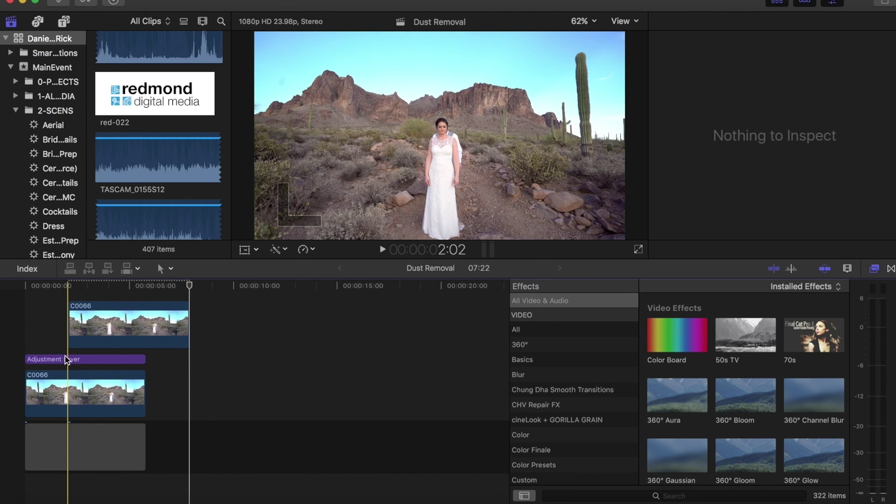
pyautogui.moveTo(65, 357); pyautogui.dragTo(59, 303)
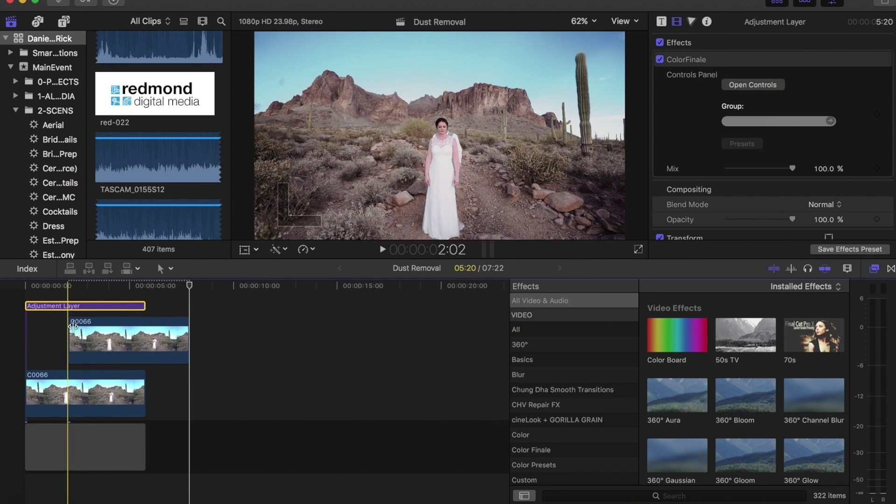
pyautogui.click(92, 339)
pyautogui.moveTo(92, 339); pyautogui.dragTo(49, 341)
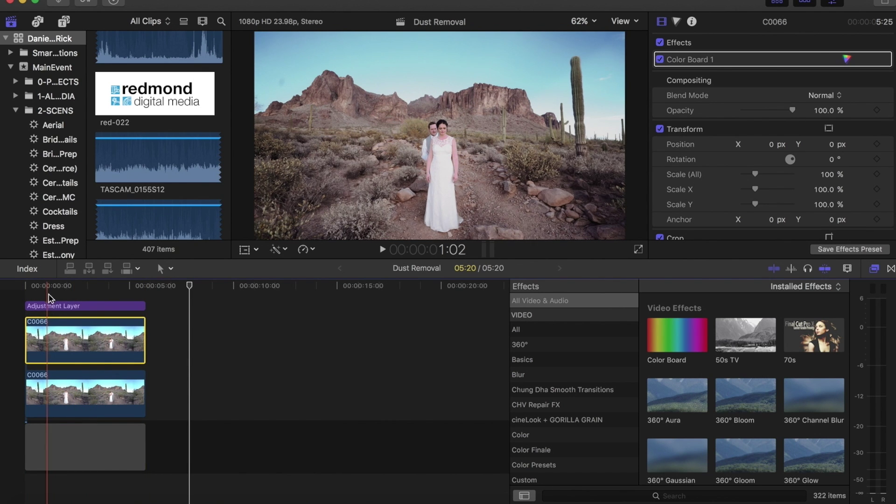
# Scrub to 2:20, disable the lower original C0066 clip with V, and reselect the upper copy.
pyautogui.click(40, 286)
pyautogui.moveTo(40, 286); pyautogui.dragTo(85, 291)
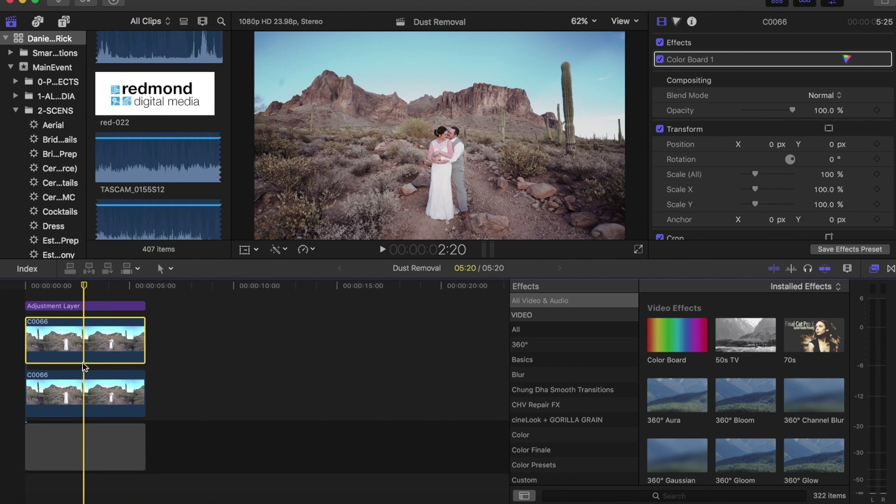
pyautogui.click(86, 396)
pyautogui.press('v')
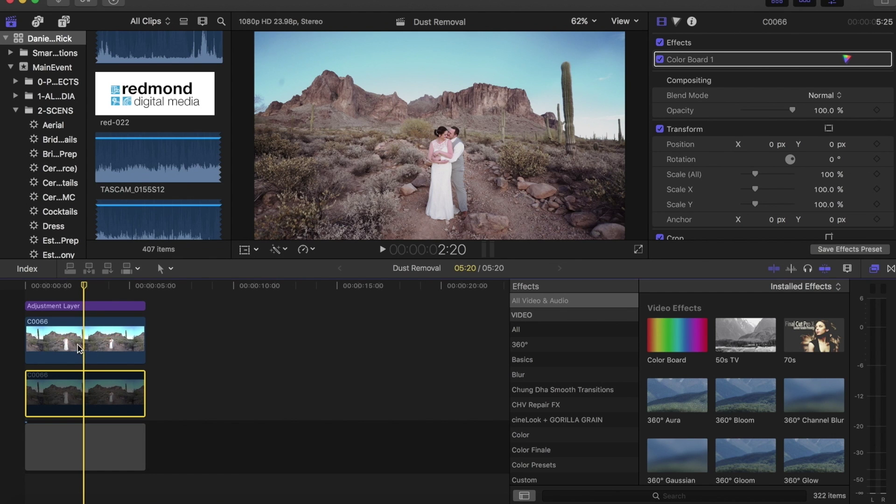
pyautogui.click(80, 349)
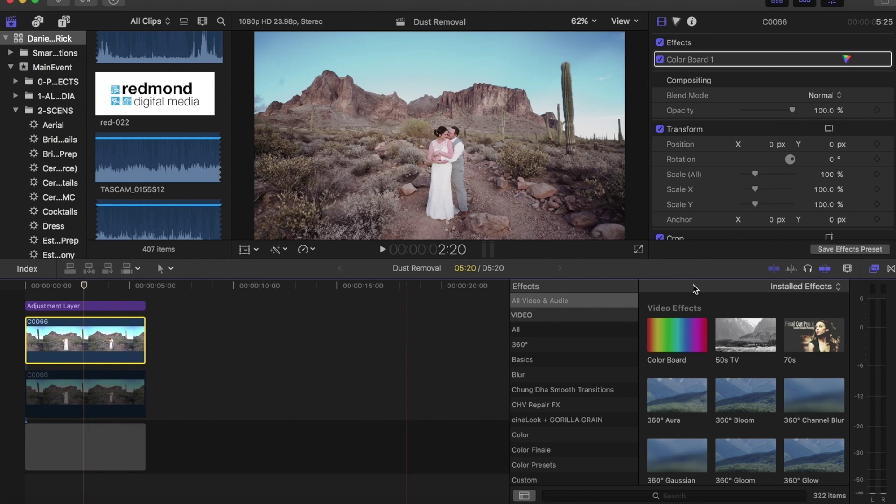
# Search the Effects browser for the mask effect and drag Draw Mask onto the upper C0066 clip.
pyautogui.click(874, 269)
pyautogui.click(874, 269)
pyautogui.click(692, 496)
pyautogui.write('mask')
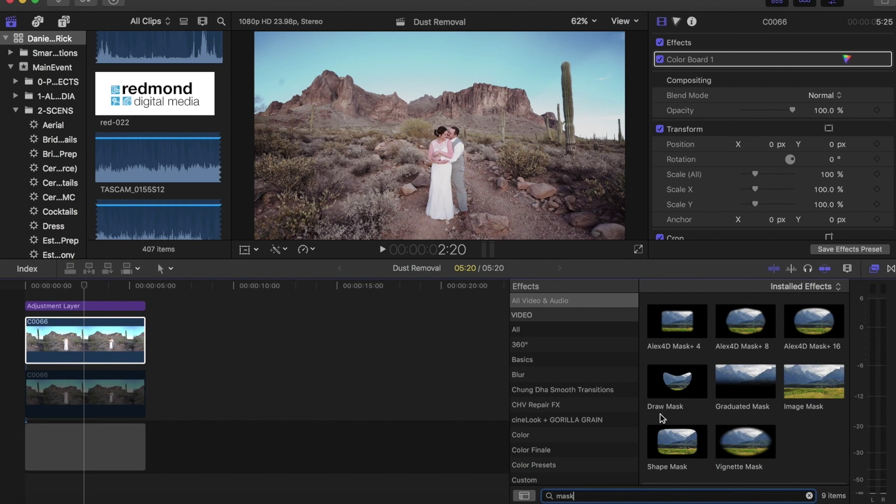
pyautogui.click(665, 395)
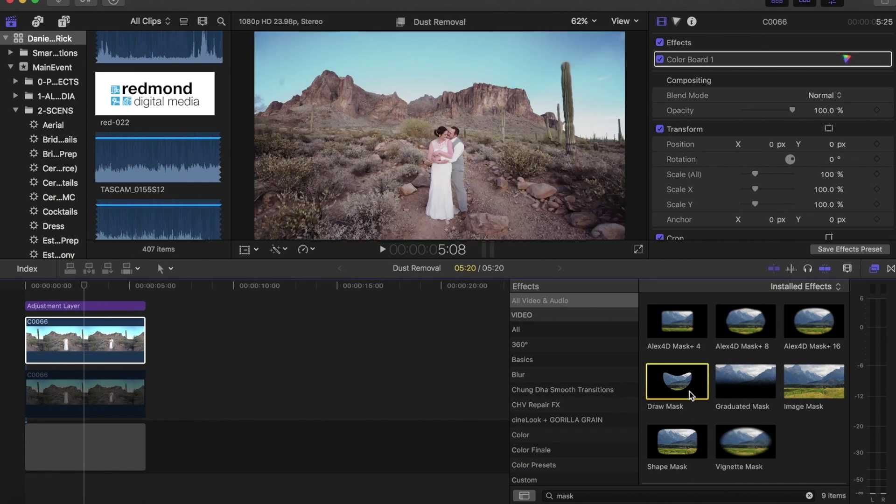
pyautogui.moveTo(678, 382)
pyautogui.mouseDown()
pyautogui.moveTo(420, 340)
pyautogui.moveTo(91, 343)
pyautogui.mouseUp()
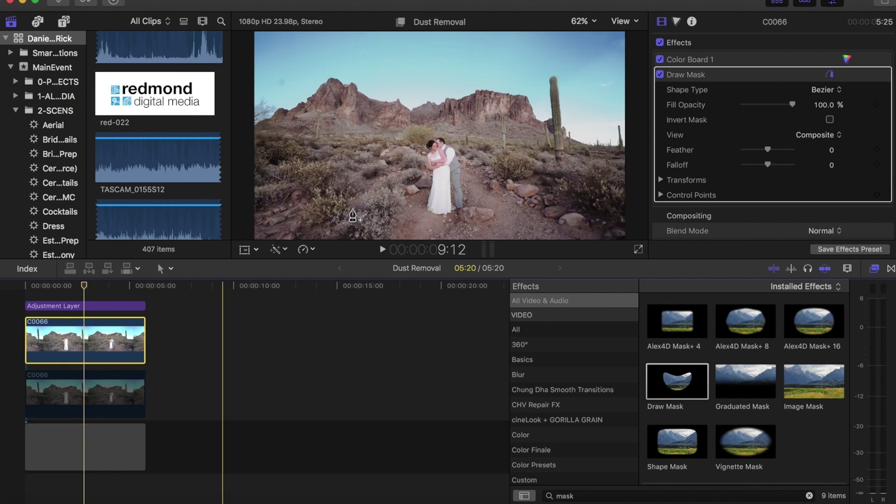
# Zoom the viewer to 150%, pan to the upper-left sky, and place the first mask point beside the dust spot.
pyautogui.click(582, 21)
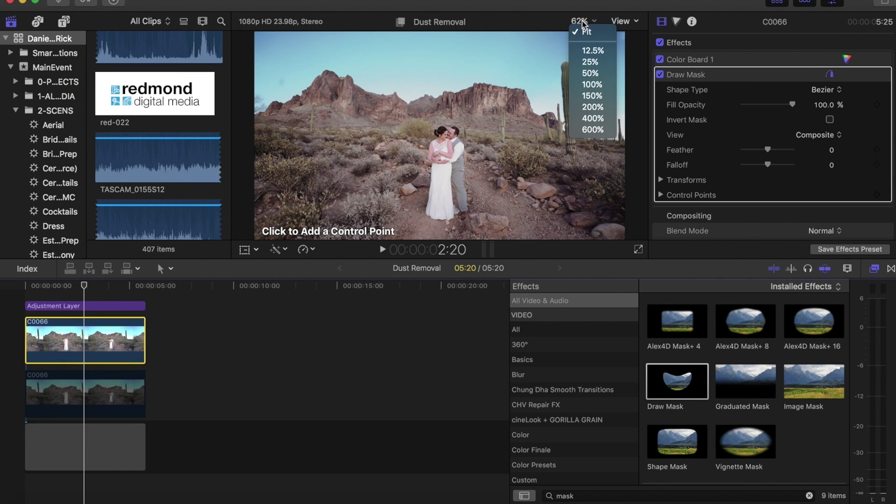
pyautogui.click(589, 96)
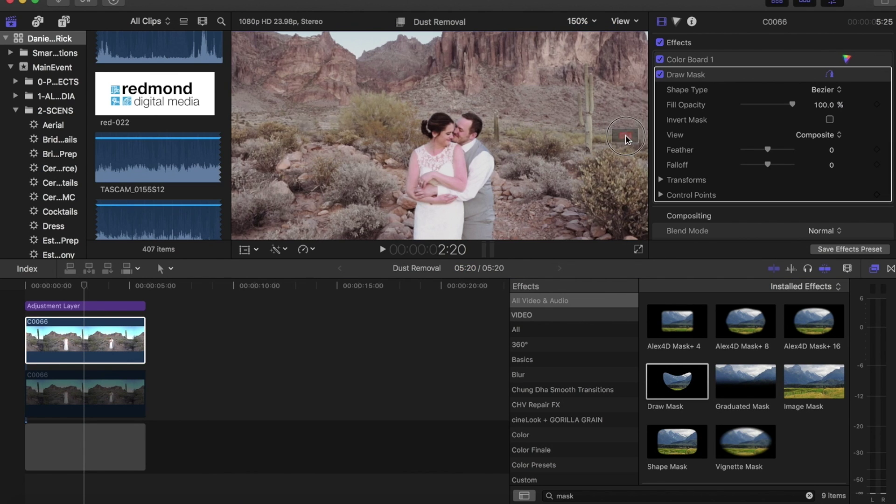
pyautogui.moveTo(617, 135); pyautogui.dragTo(616, 132)
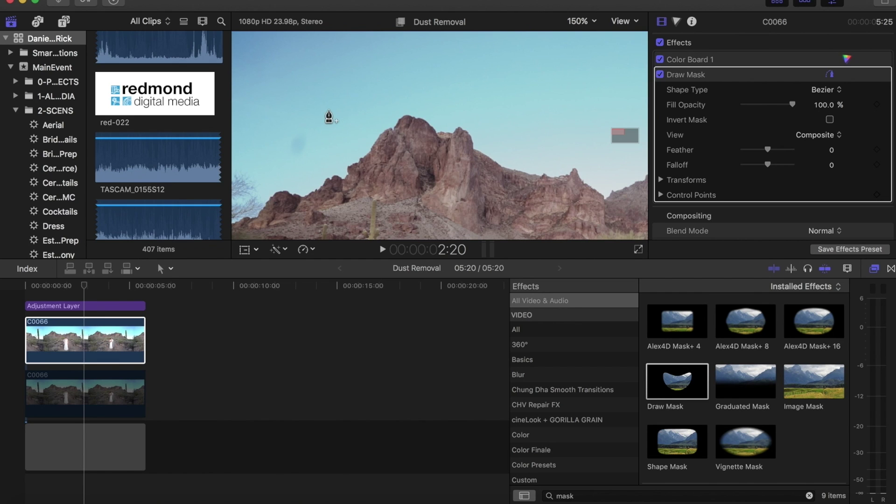
pyautogui.click(329, 110)
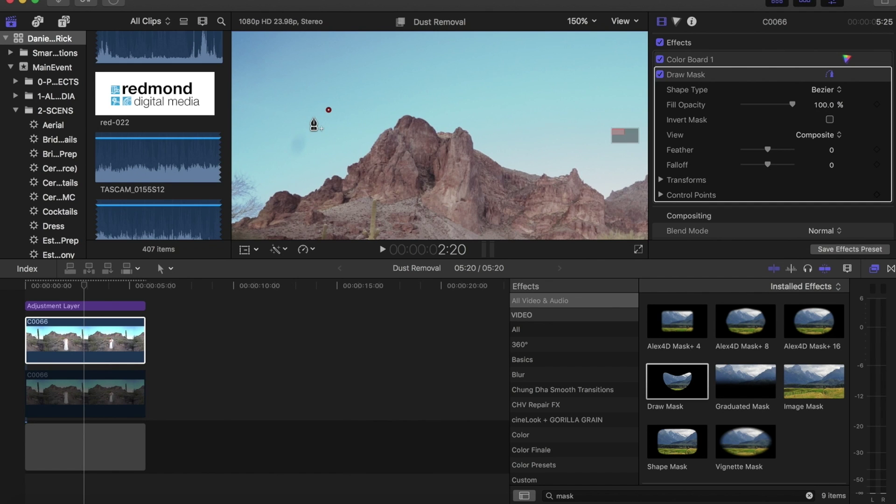
# Add a curved second Bezier point, close the mask around the dust spot, and select the lower C0066 clip.
pyautogui.click(313, 118)
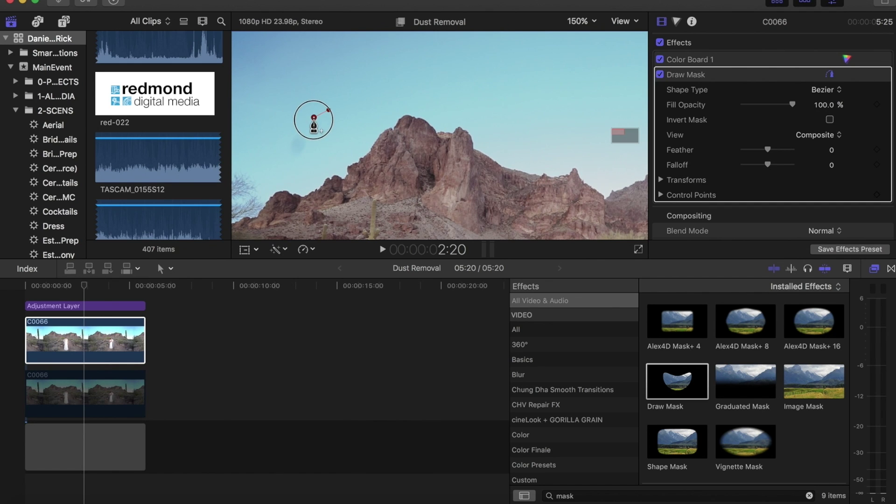
pyautogui.moveTo(314, 121); pyautogui.dragTo(314, 140)
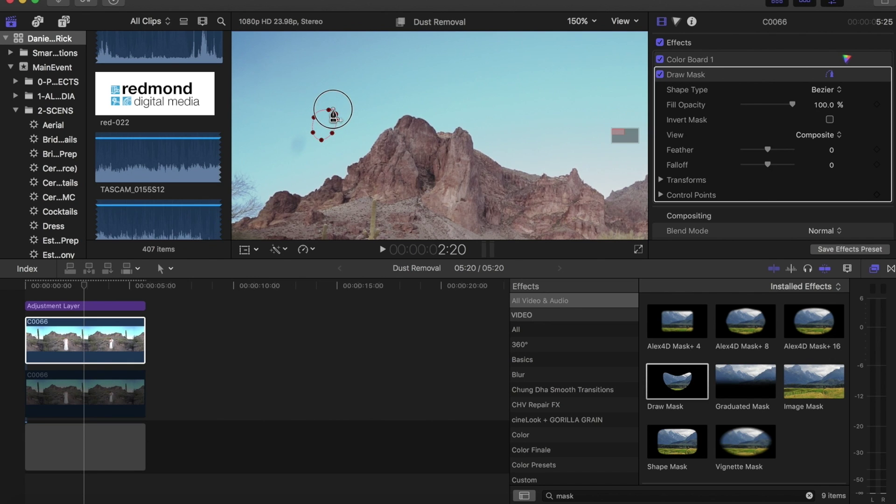
pyautogui.click(332, 111)
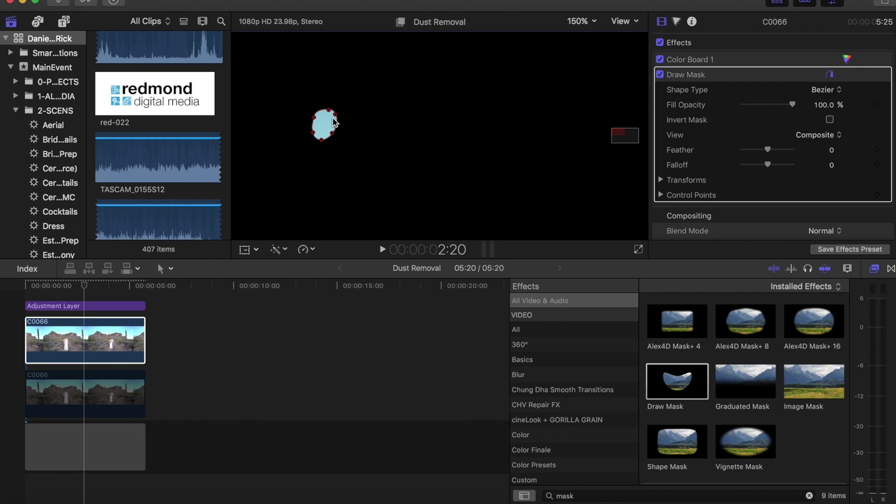
pyautogui.click(101, 356)
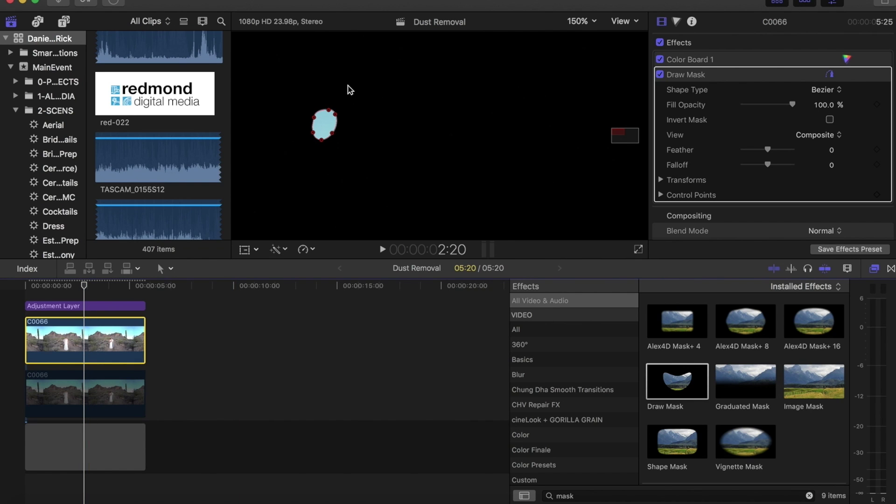
pyautogui.click(101, 406)
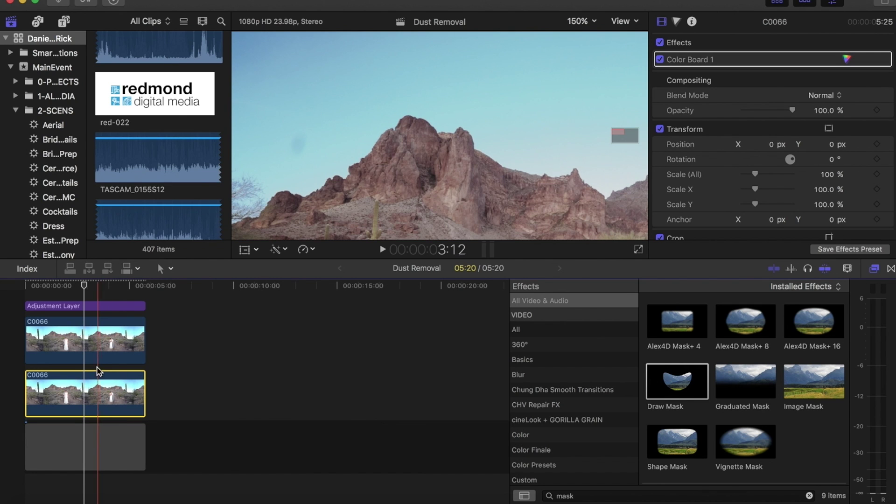
# Turn on viewer Transform for the upper masked C0066 clip and nudge its position twice toward the dust spot.
pyautogui.click(86, 339)
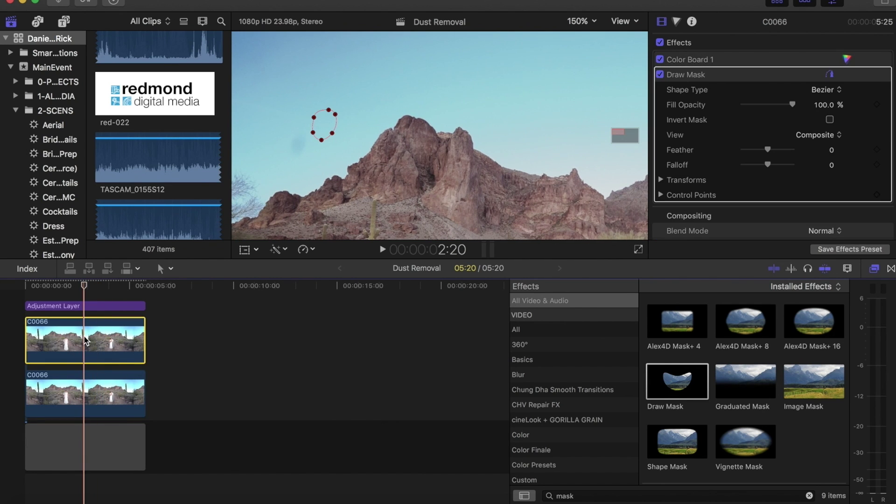
pyautogui.click(242, 250)
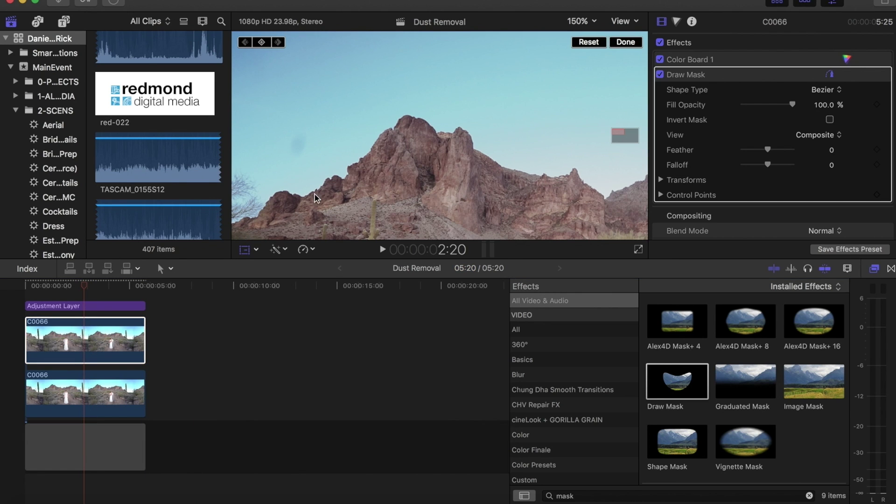
pyautogui.moveTo(346, 183); pyautogui.dragTo(321, 196)
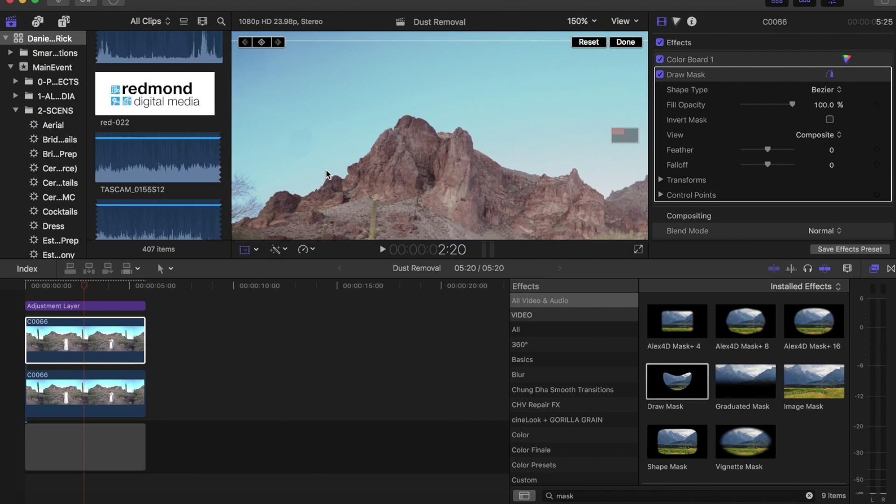
pyautogui.moveTo(339, 163); pyautogui.dragTo(320, 177)
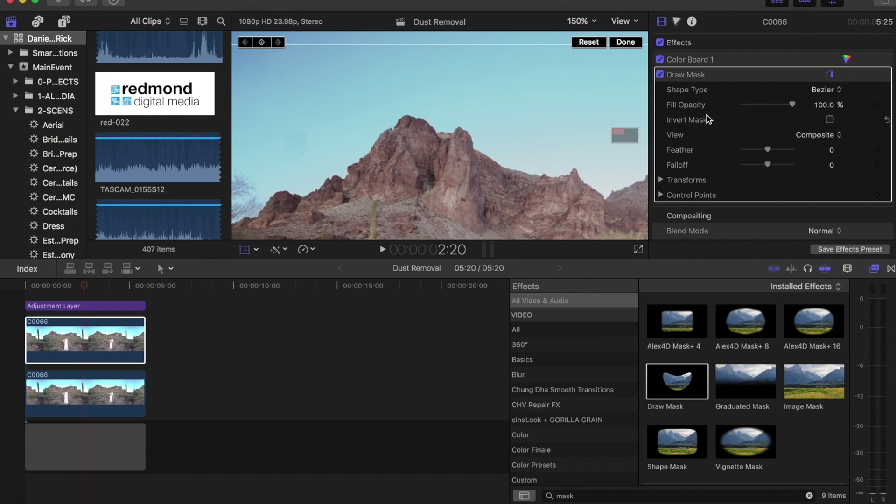
pyautogui.click(768, 150)
# Set the Draw Mask Feather to 58.0 and Falloff to 53.0, then scroll down to the Transform settings.
pyautogui.moveTo(768, 151); pyautogui.dragTo(781, 167)
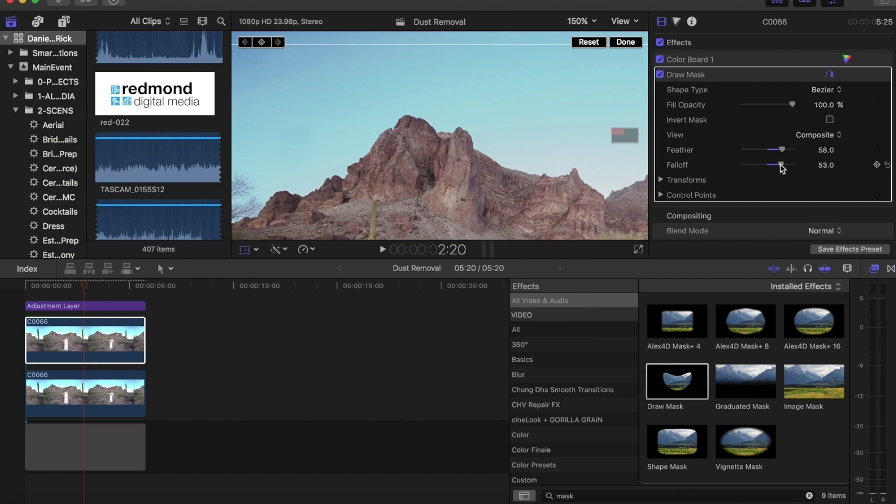
pyautogui.scroll(-1, 751, 153)
pyautogui.scroll(-5, 751, 150)
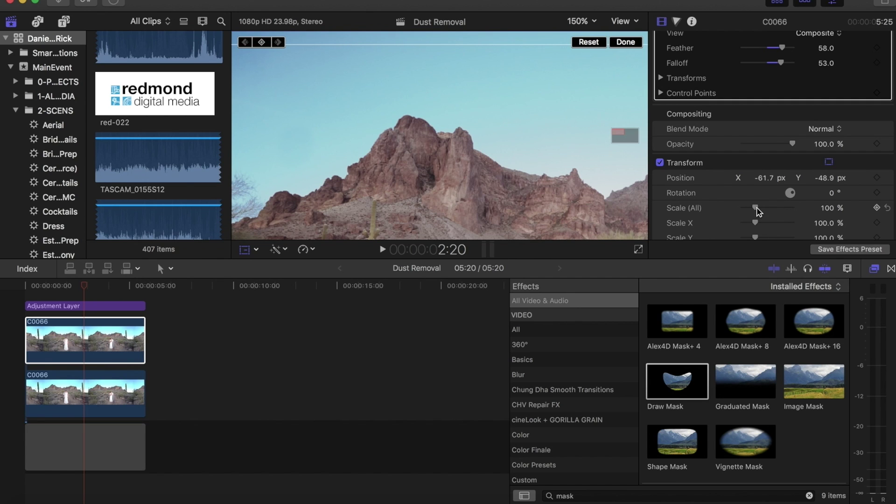
# Scale the patch clip to 127% and reposition it to X 143.1, Y -130.9 px, then confirm with Done.
pyautogui.moveTo(757, 209); pyautogui.dragTo(761, 211)
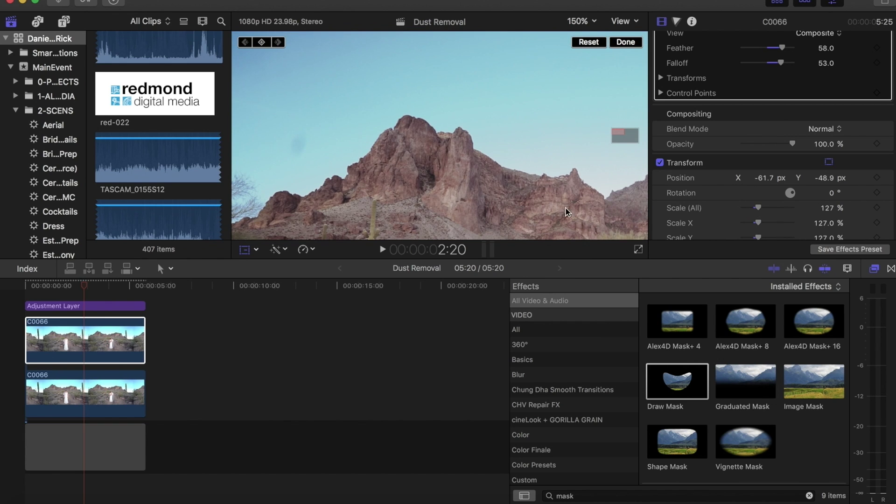
pyautogui.moveTo(516, 186); pyautogui.dragTo(611, 221)
pyautogui.click(626, 42)
pyautogui.click(34, 340)
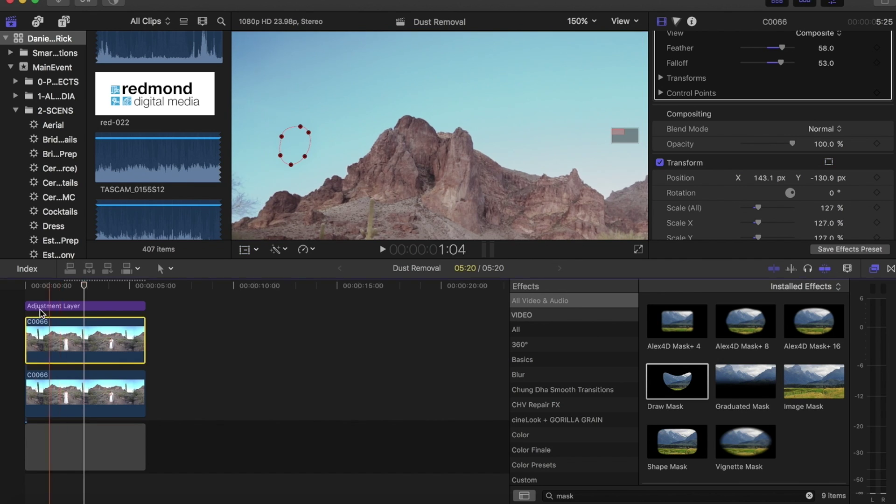
# Play the Dust Removal project from the start to check the patch, then set the viewer to Fit.
pyautogui.click(45, 396)
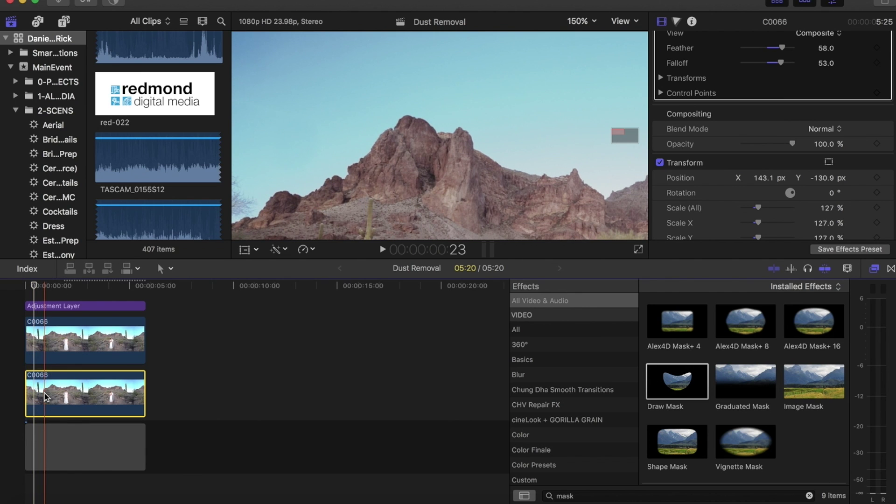
pyautogui.click(33, 286)
pyautogui.press('Home')
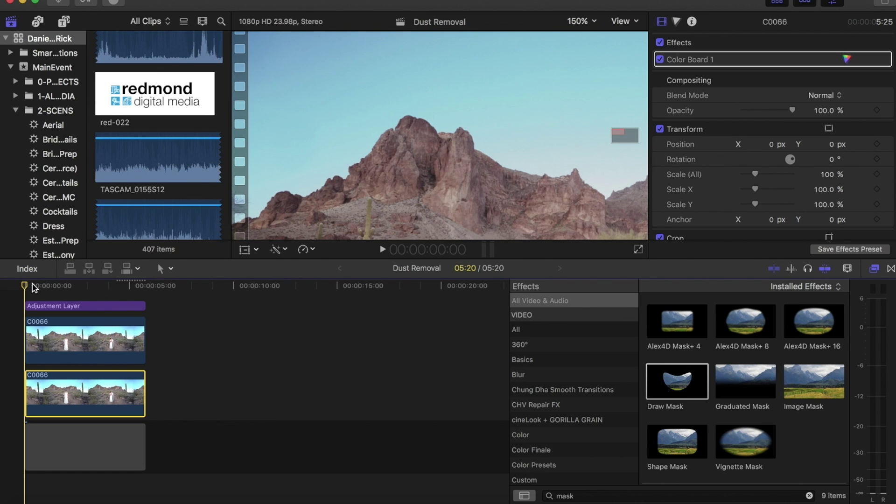
pyautogui.press('space')
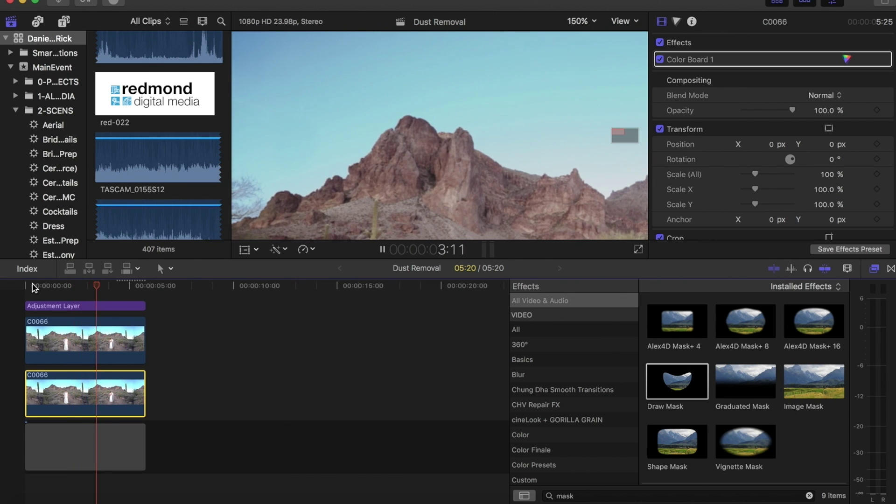
pyautogui.press('space')
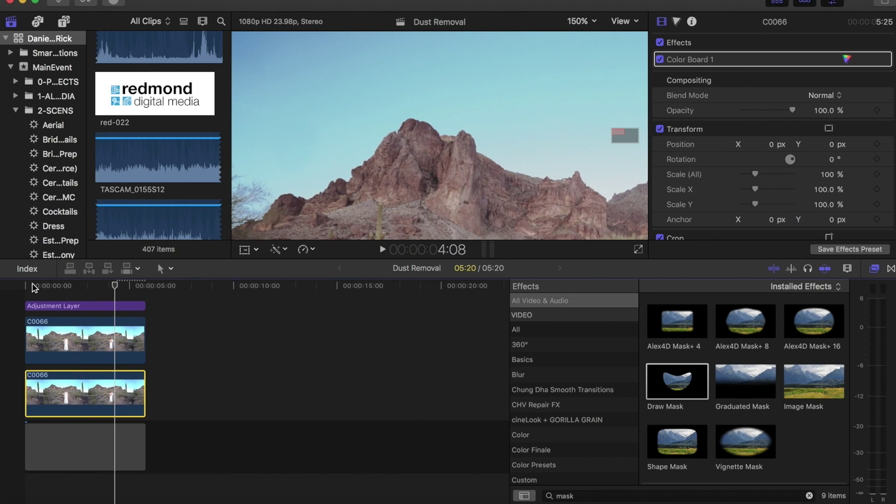
pyautogui.click(579, 22)
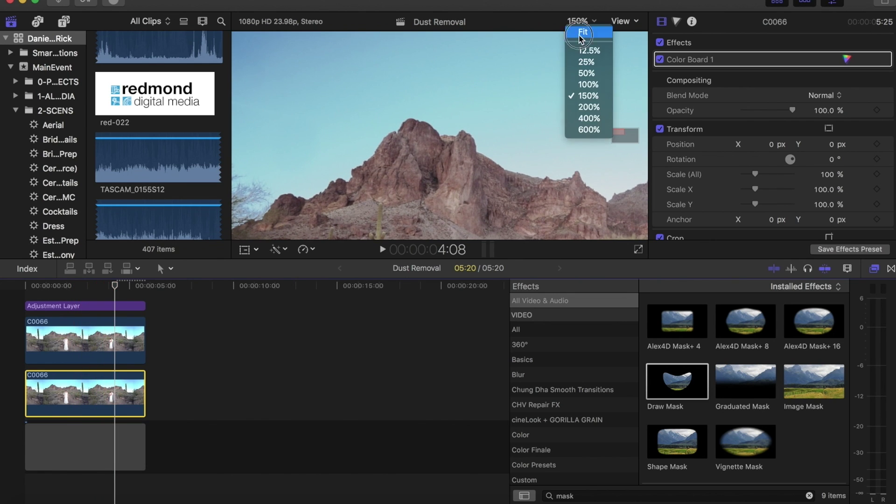
pyautogui.click(581, 32)
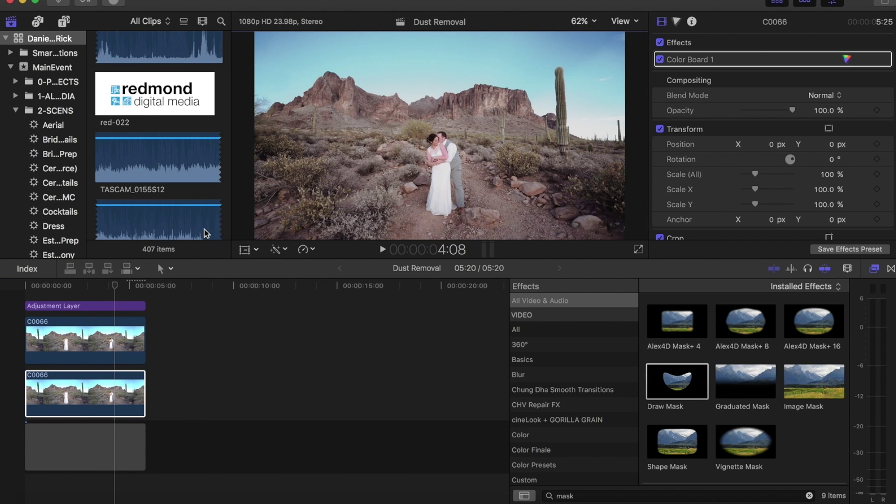
# Scrub and play back the shot to review the patch, ending with the playhead at 0:20.
pyautogui.moveTo(82, 285); pyautogui.dragTo(37, 288)
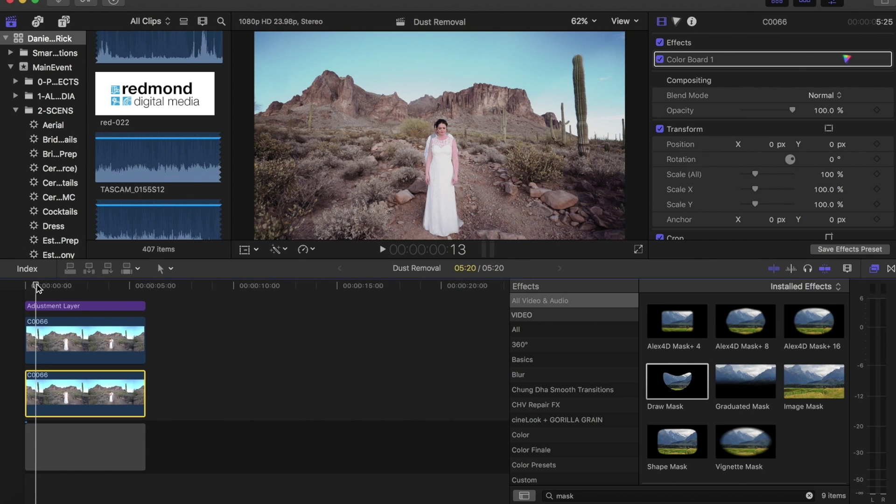
pyautogui.press('space')
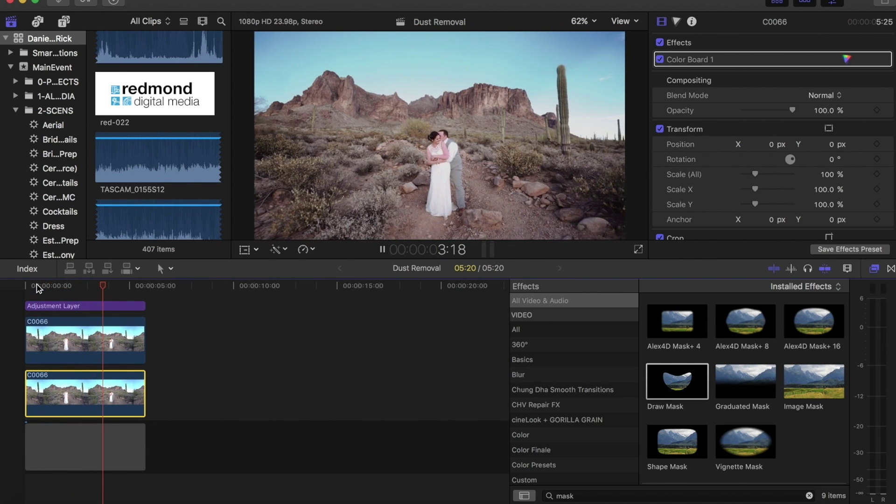
pyautogui.press('space')
pyautogui.click(52, 287)
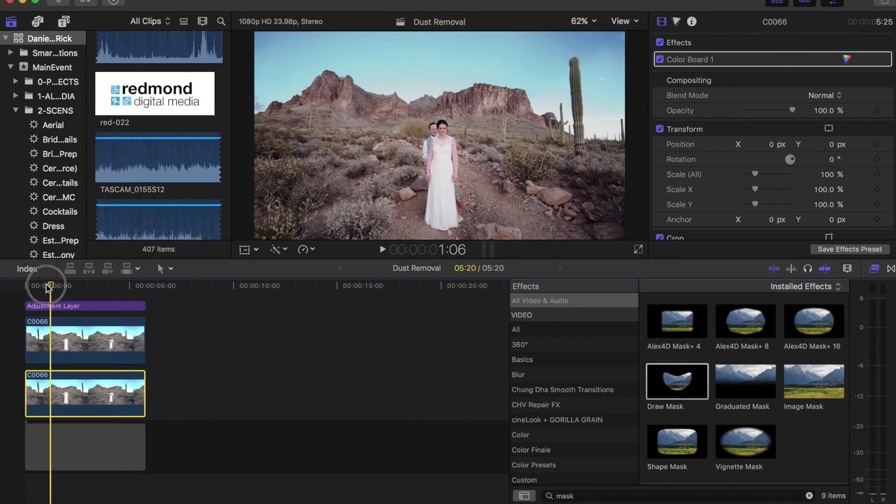
pyautogui.moveTo(52, 287); pyautogui.dragTo(43, 287)
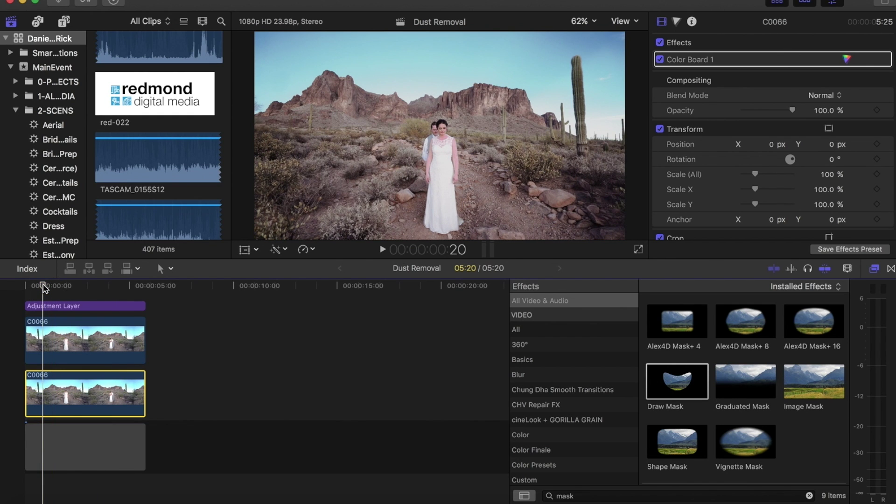
# Disable the upper C0066 patch clip with V to compare against the original footage.
pyautogui.click(52, 337)
pyautogui.press('v')
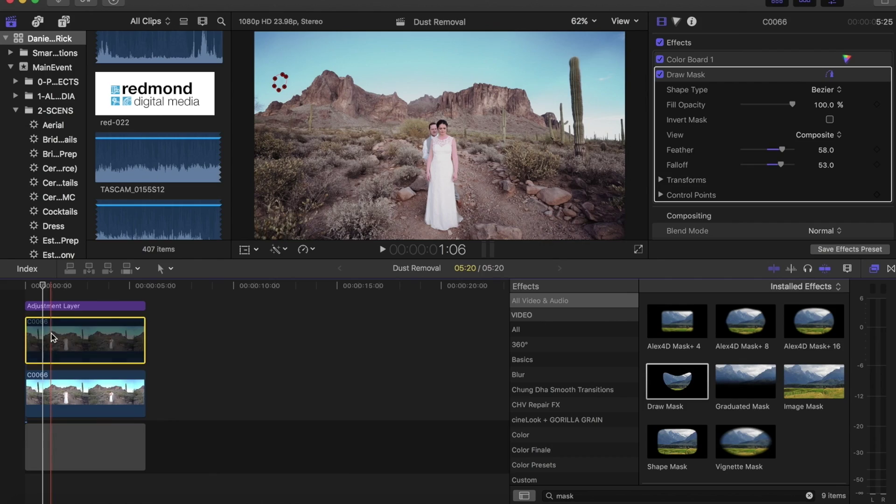
pyautogui.press('super+Down')
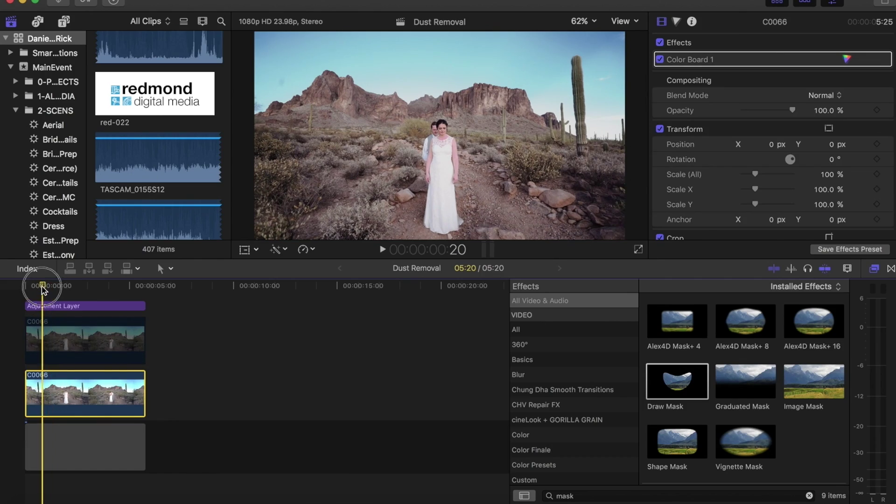